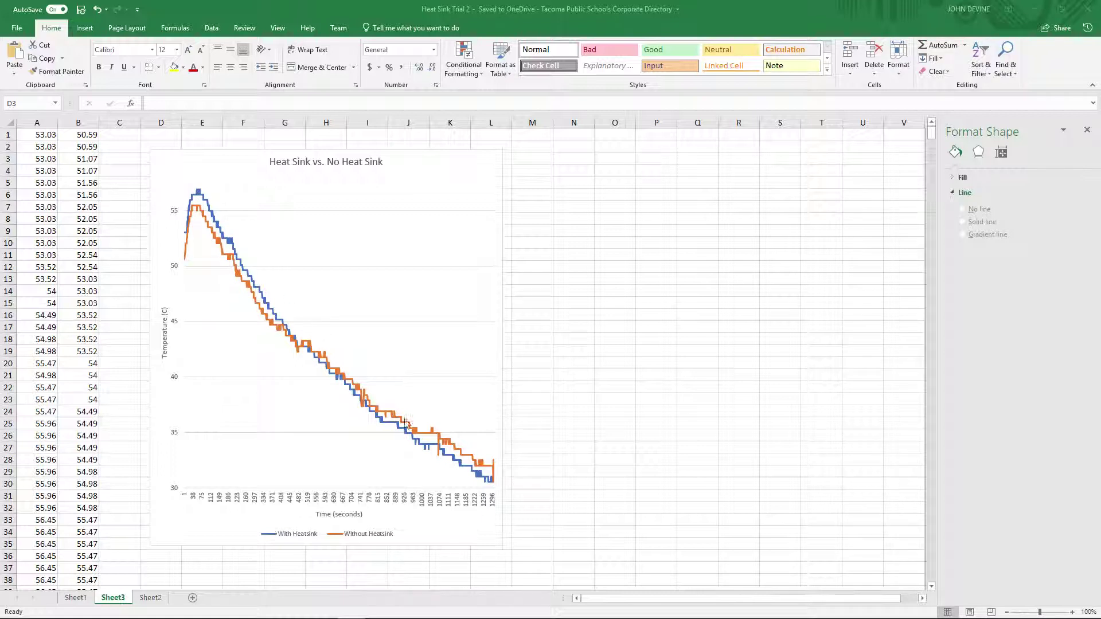
Add a linear trendline based on the With Heatsink series to the Heat Sink vs. No Heat Sink chart.
mouse_move(474, 477)
key("Escape")
left_click(363, 207)
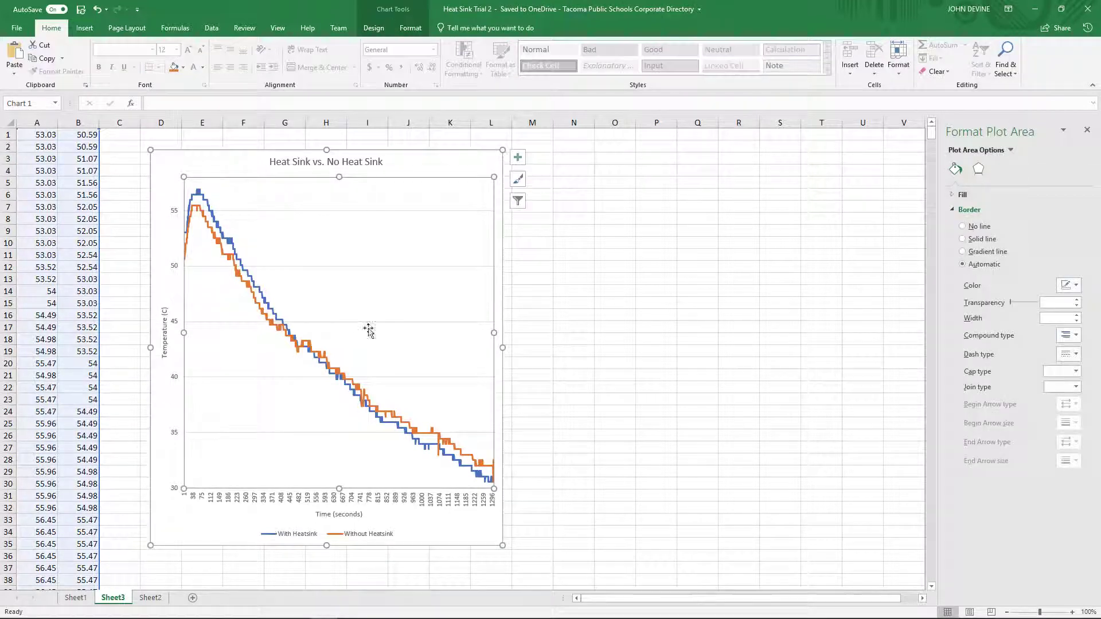
left_click(382, 29)
left_click(30, 68)
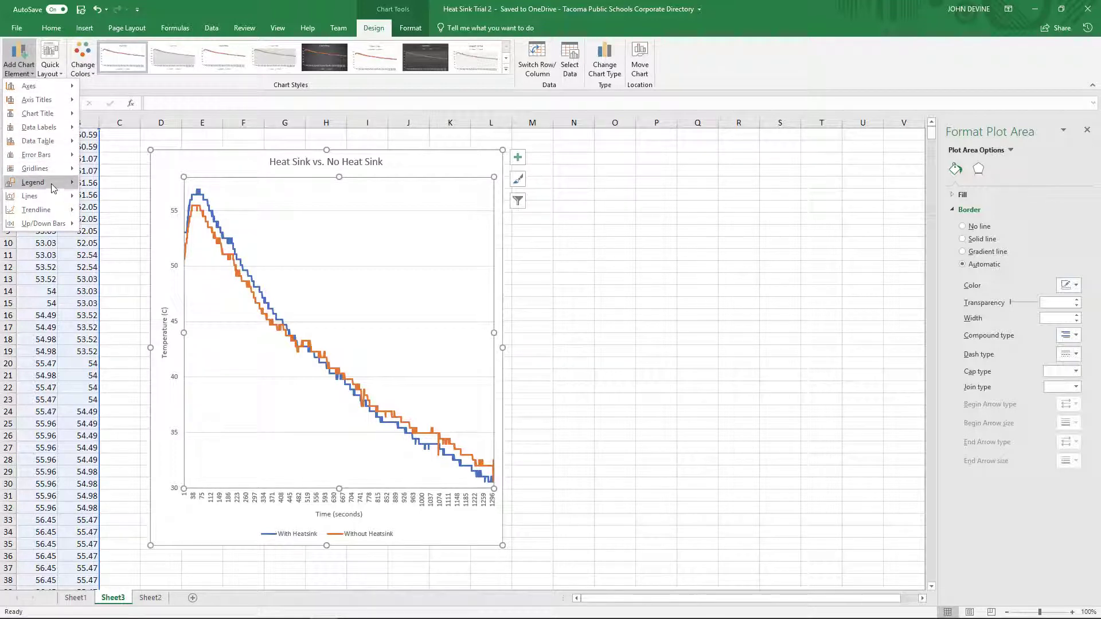
mouse_move(53, 188)
mouse_move(56, 211)
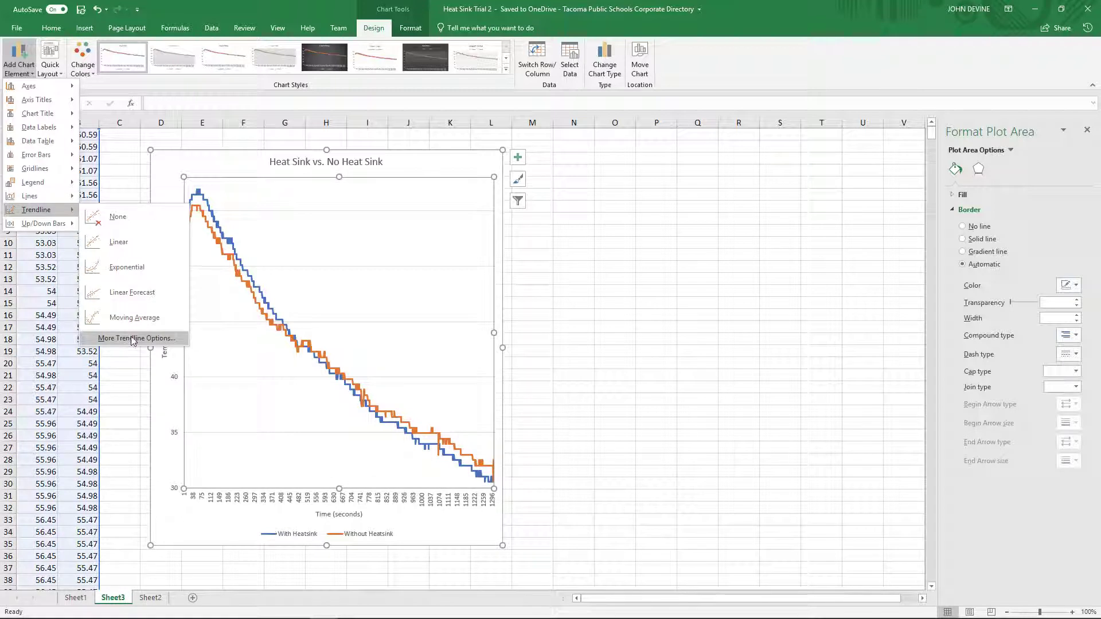
left_click(159, 340)
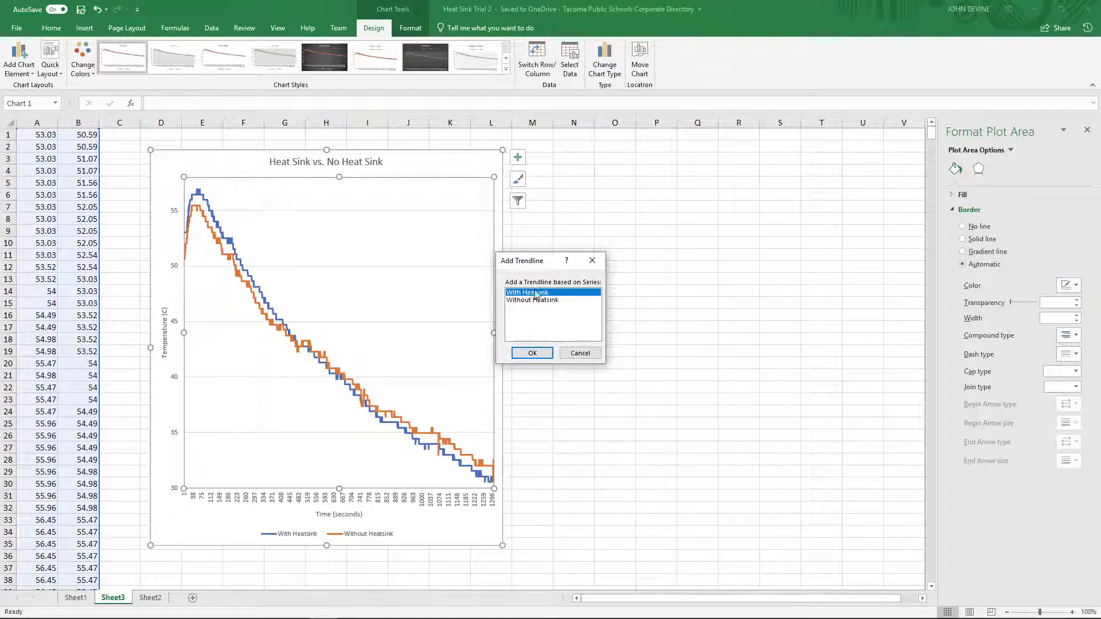
left_click(526, 354)
left_click(524, 354)
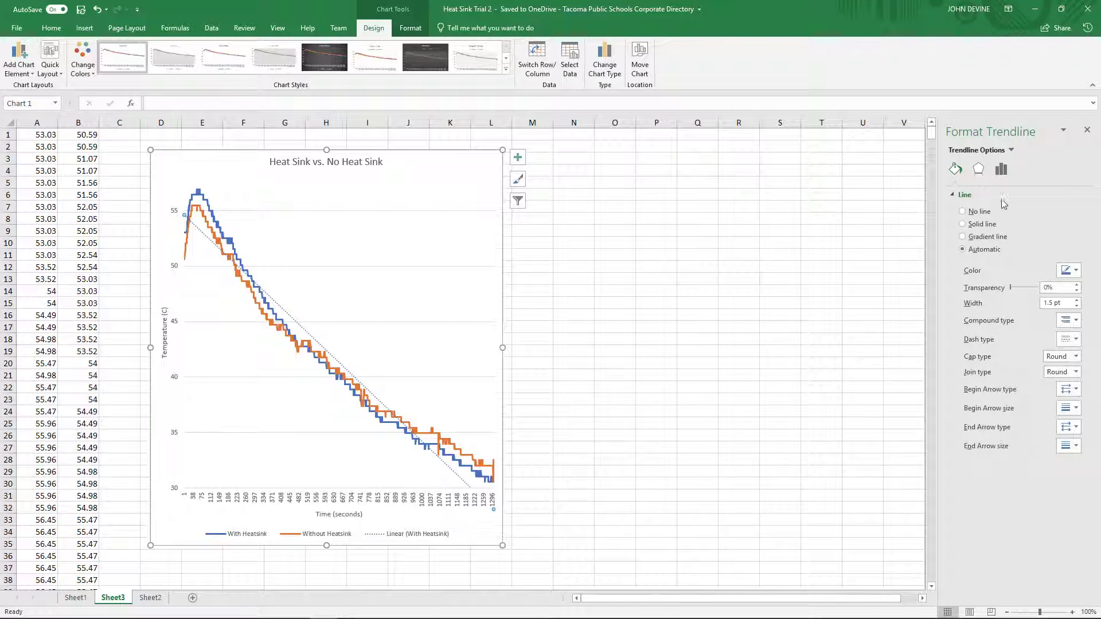
Display the With Heatsink trendline's equation on the chart and move its label just above the middle of the curves.
left_click(1001, 169)
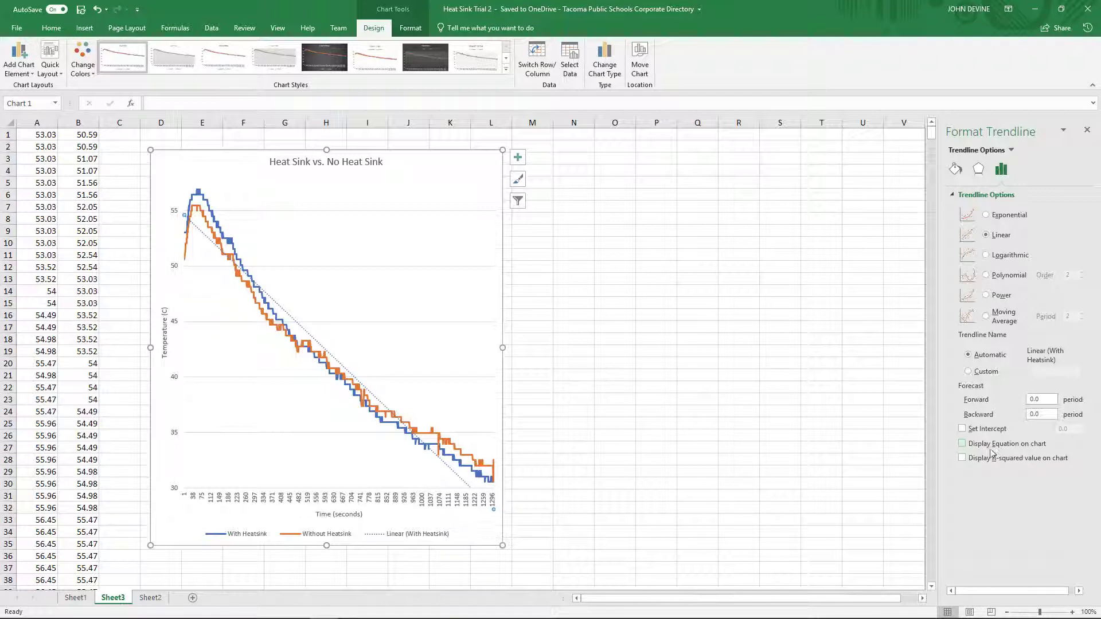
left_click(963, 444)
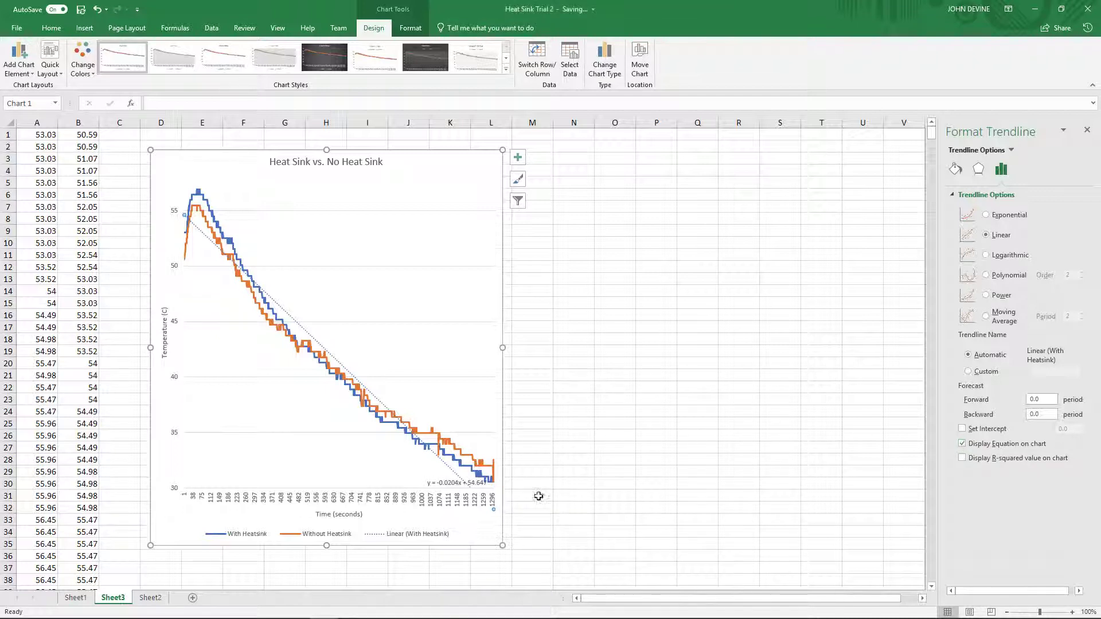
left_click_drag(449, 485, 291, 439)
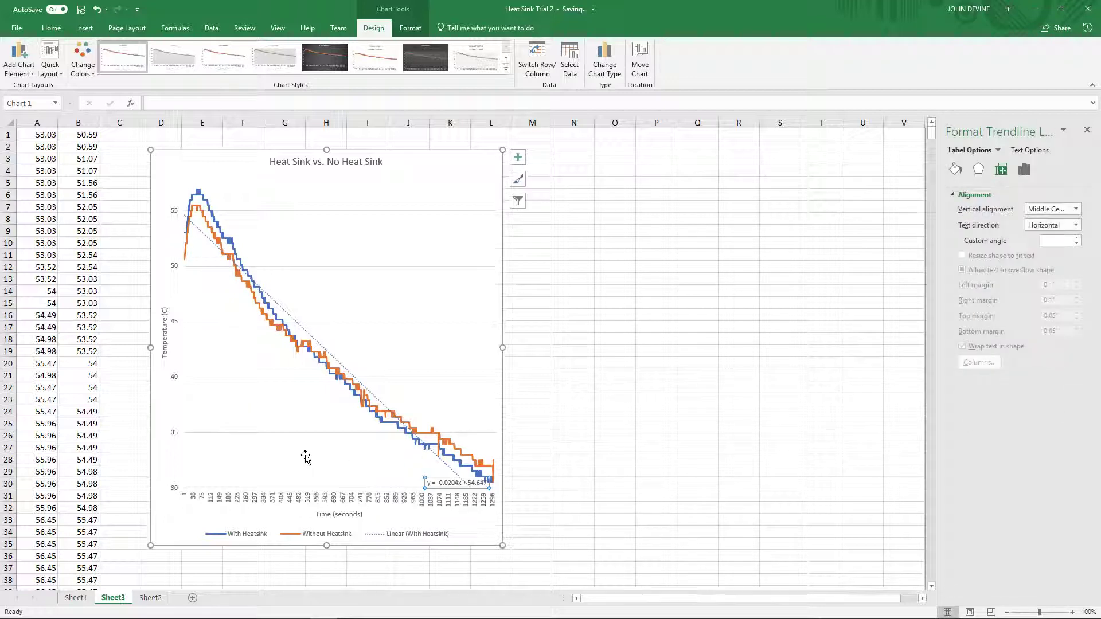
left_click_drag(378, 378, 383, 363)
left_click(420, 381)
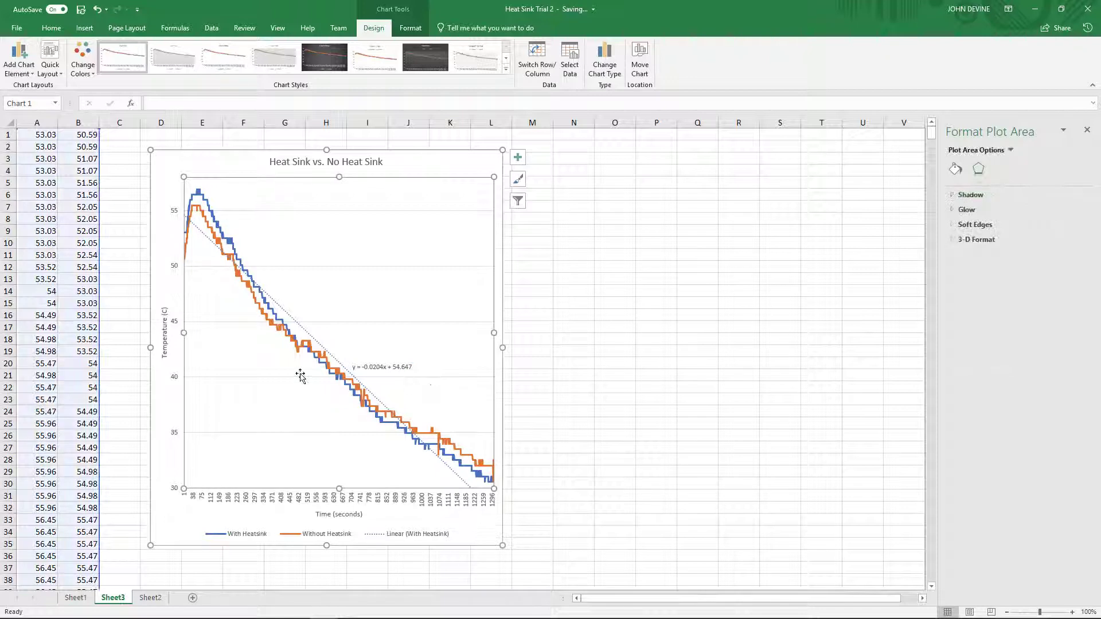
Add a second linear trendline to the chart, based on the Without Heatsink series.
scroll(388, 370, "up", 3, "ctrl")
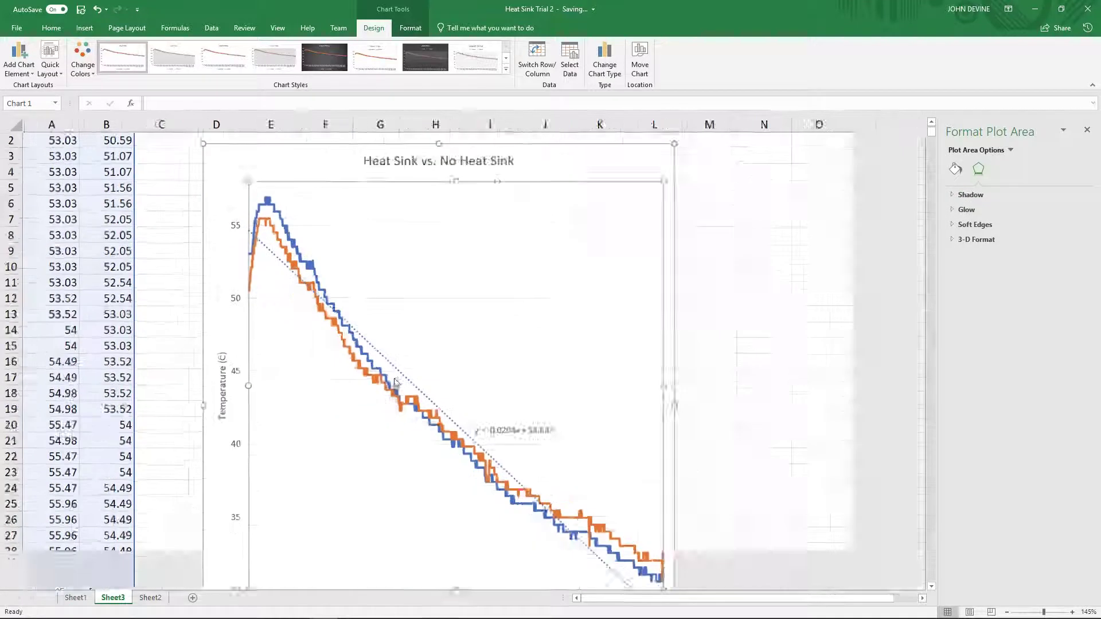
scroll(604, 579, "down", 3)
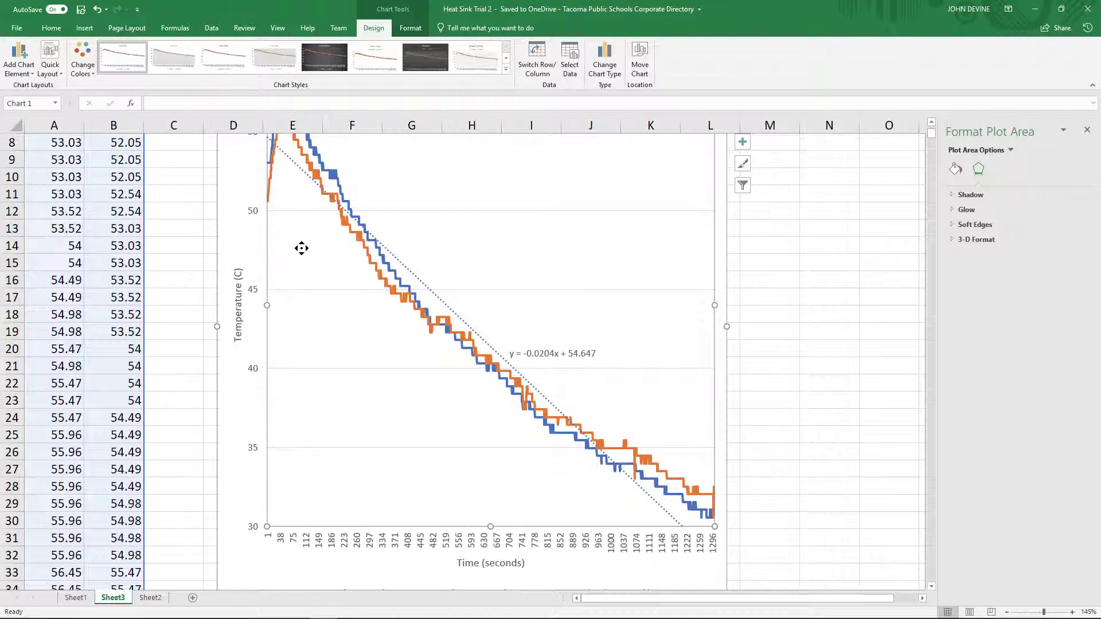
scroll(301, 244, "up", 1)
scroll(300, 234, "up", 1)
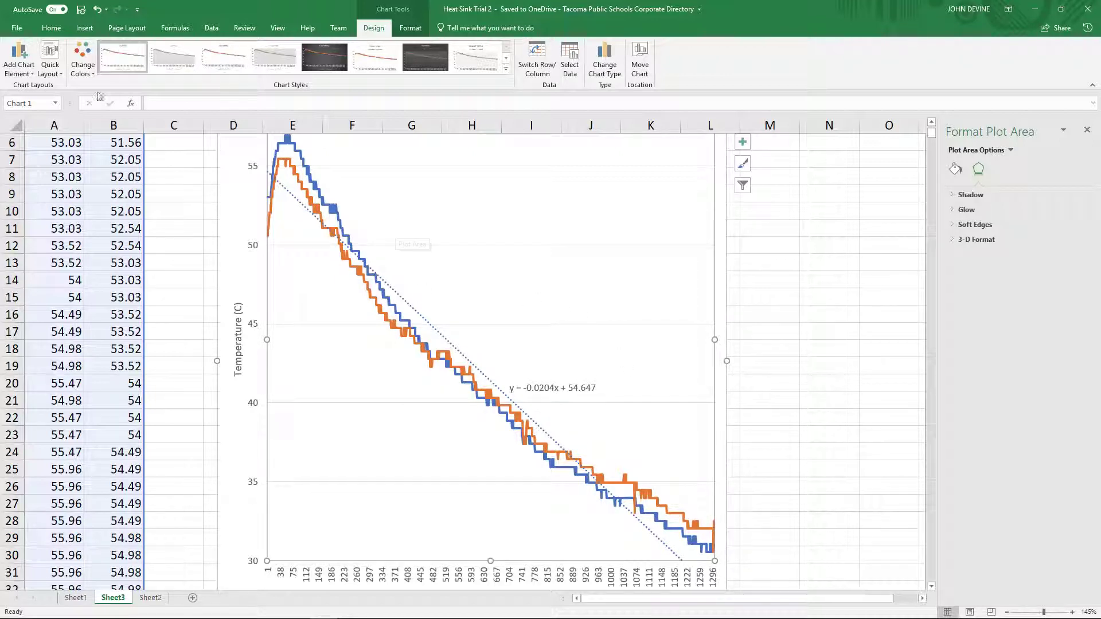
left_click(35, 76)
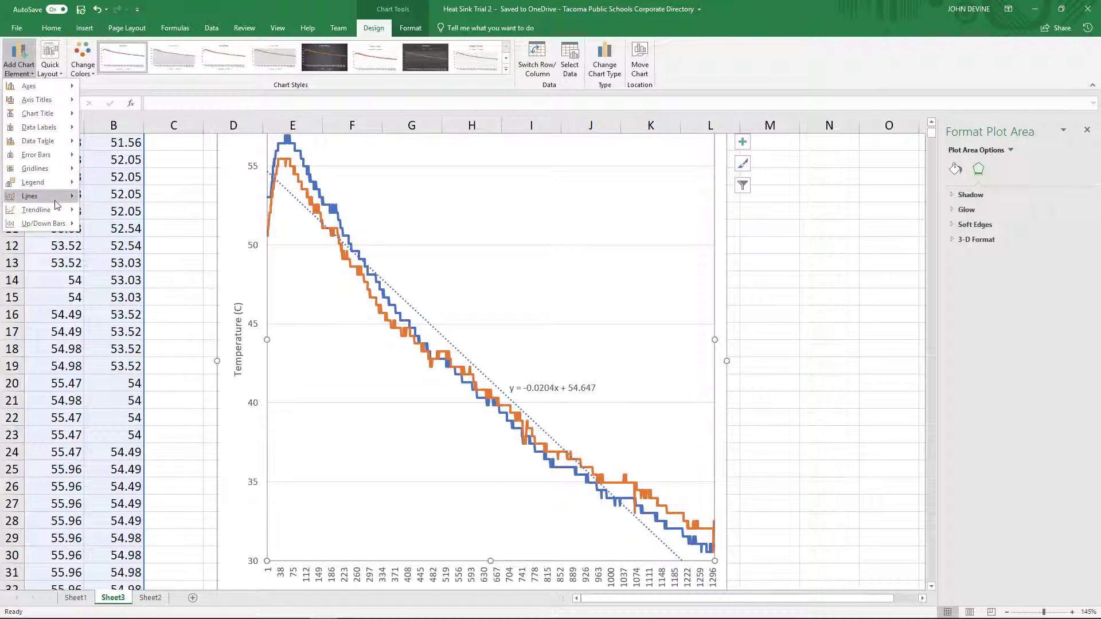
mouse_move(41, 210)
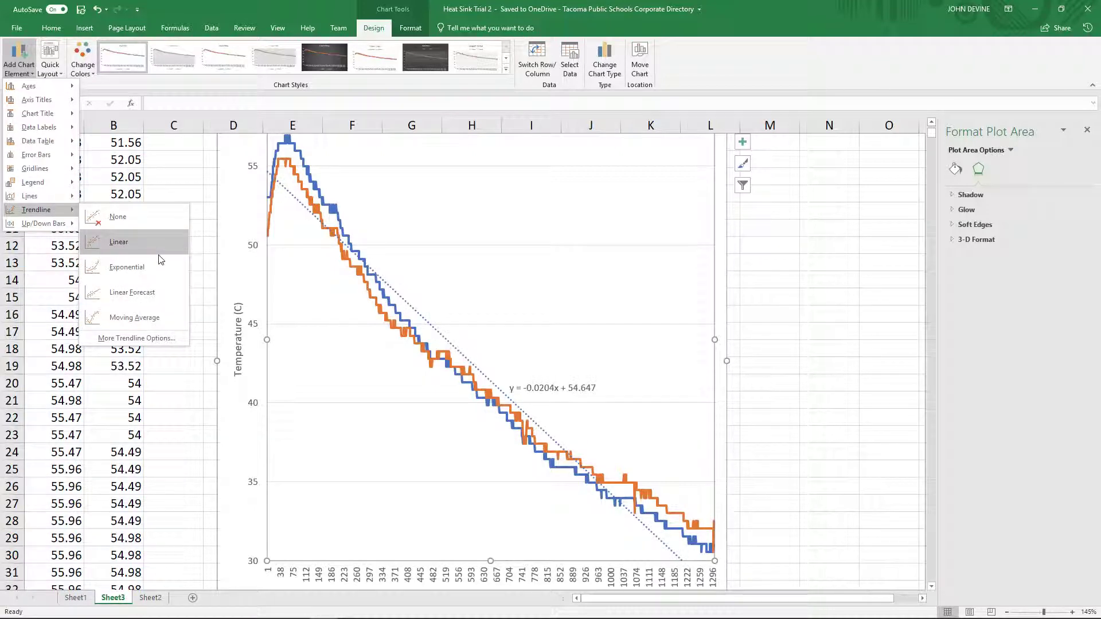
left_click(119, 245)
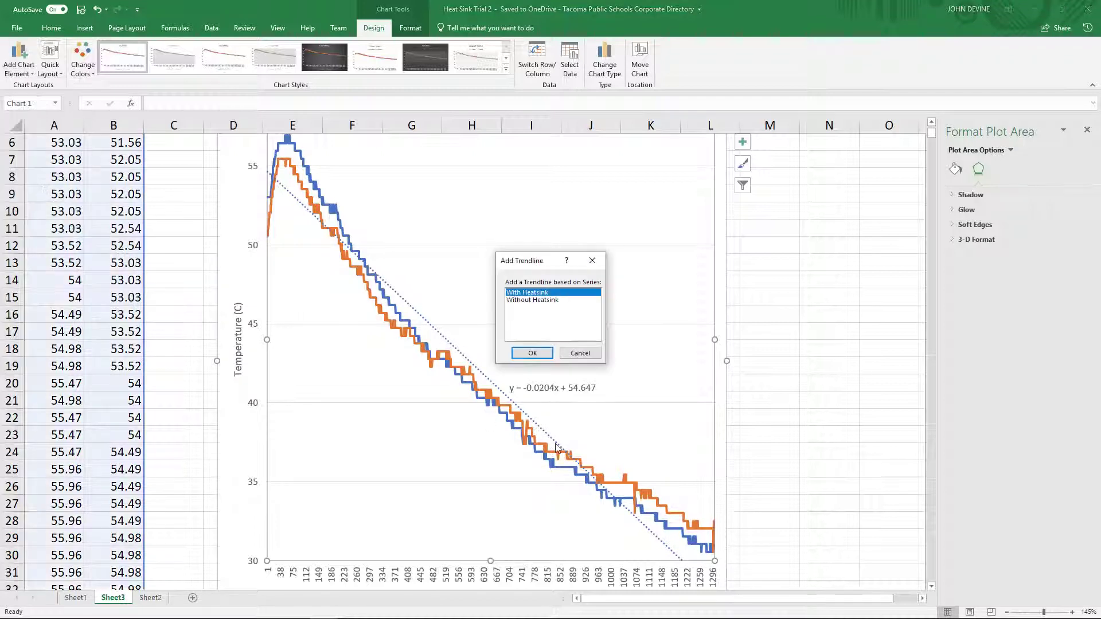
left_click(518, 301)
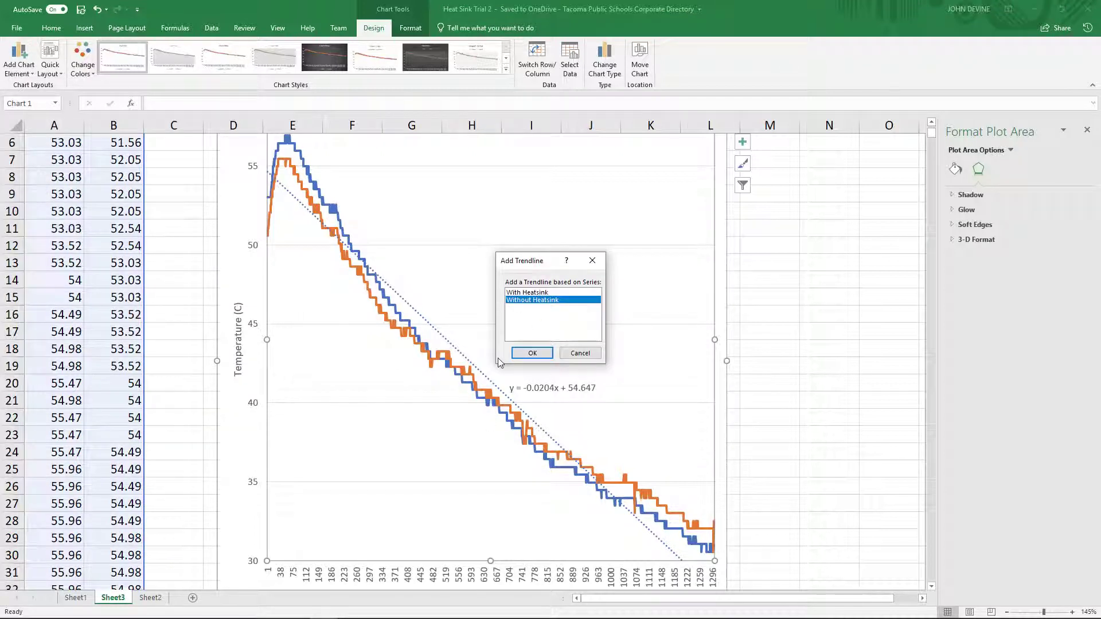
left_click(531, 353)
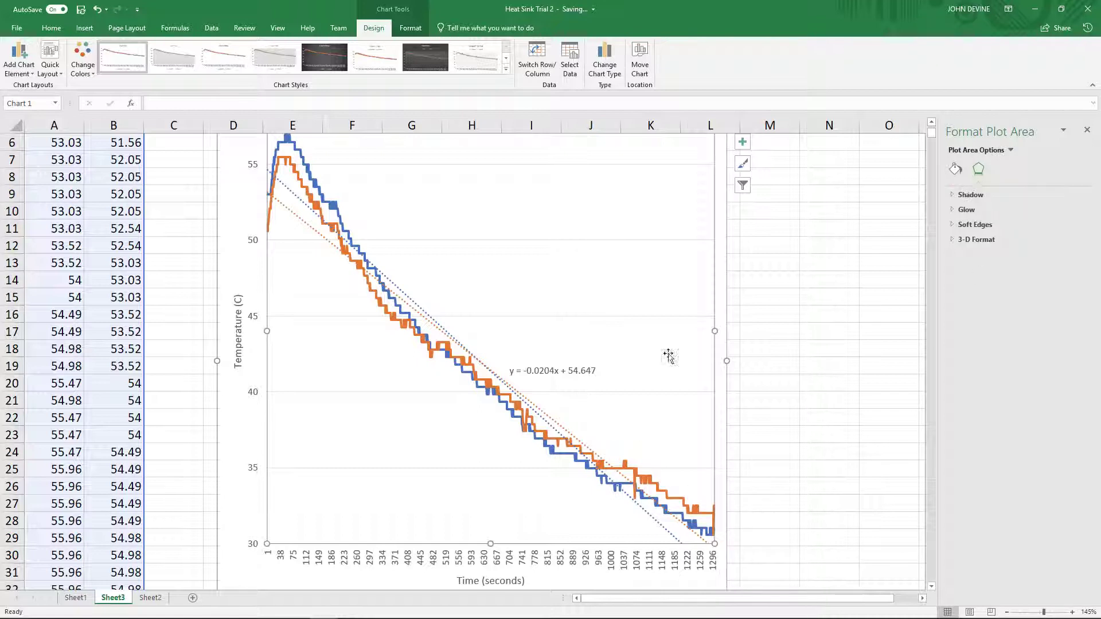
Display the Without Heatsink trendline's equation on the chart and move its label into the empty area below the curves.
left_click(322, 241)
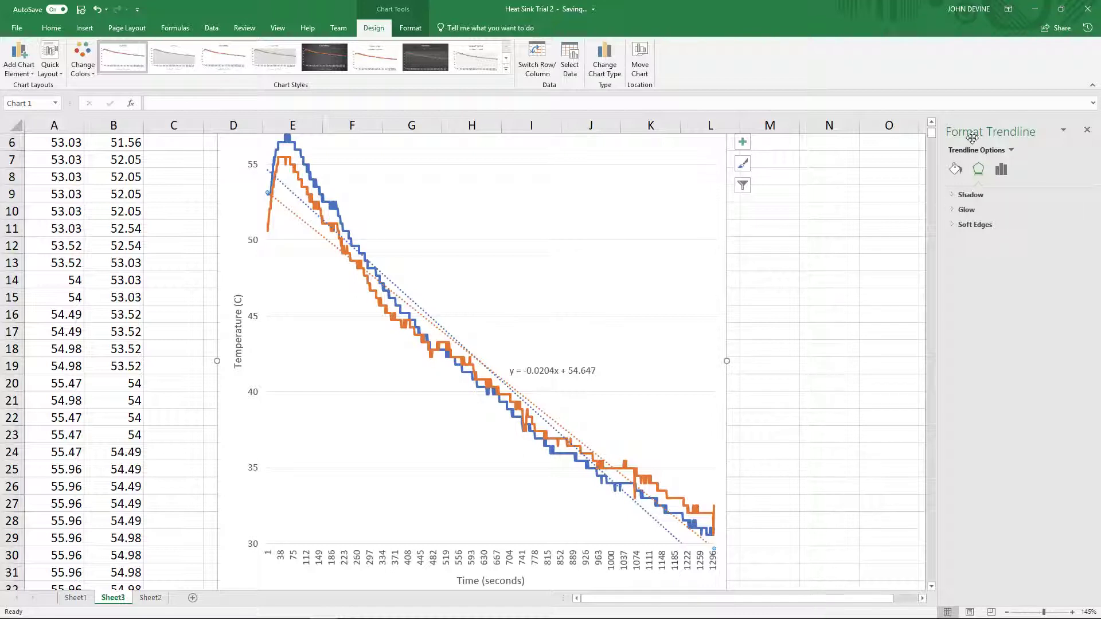
left_click(1003, 169)
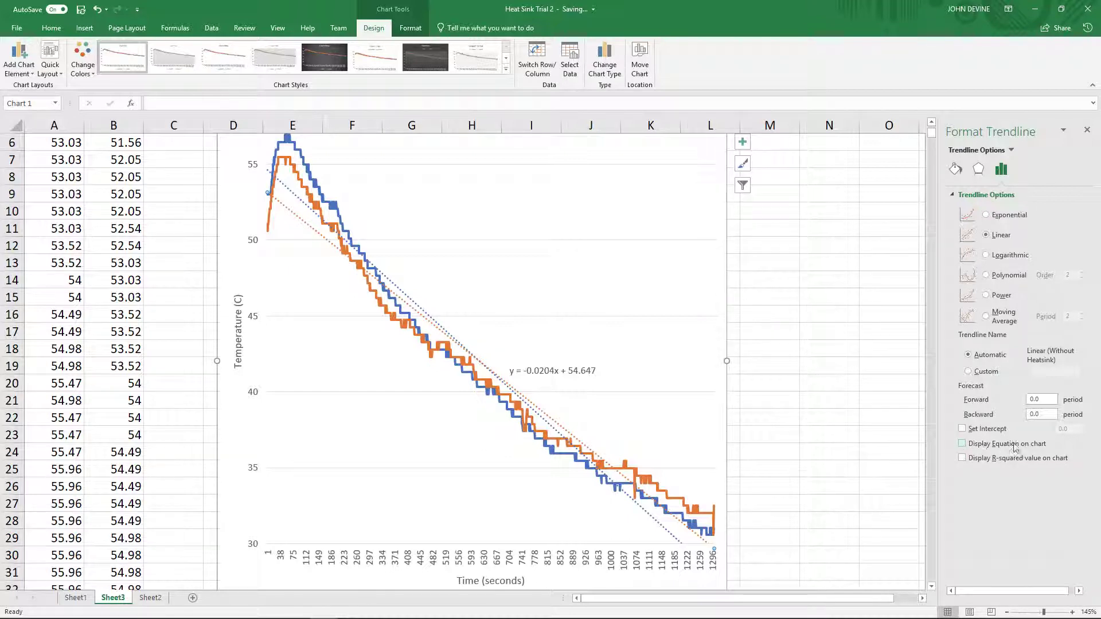
left_click(970, 444)
left_click(648, 535)
left_click_drag(648, 535, 593, 513)
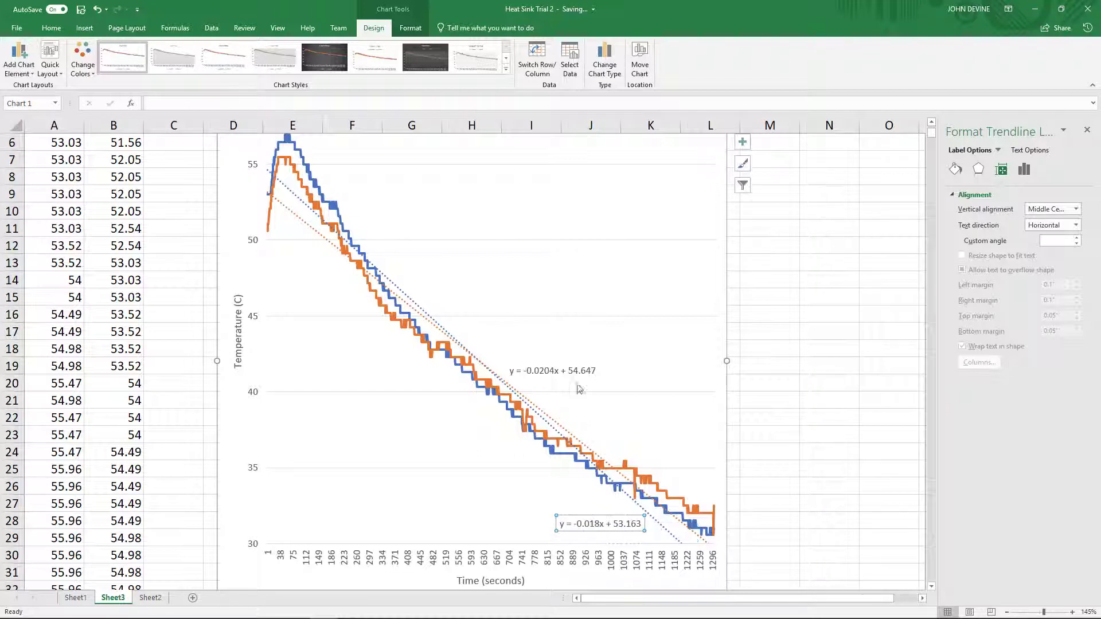
Move the With Heatsink equation label from above the curves to the empty area below them.
left_click(580, 363)
left_click_drag(580, 363, 666, 428)
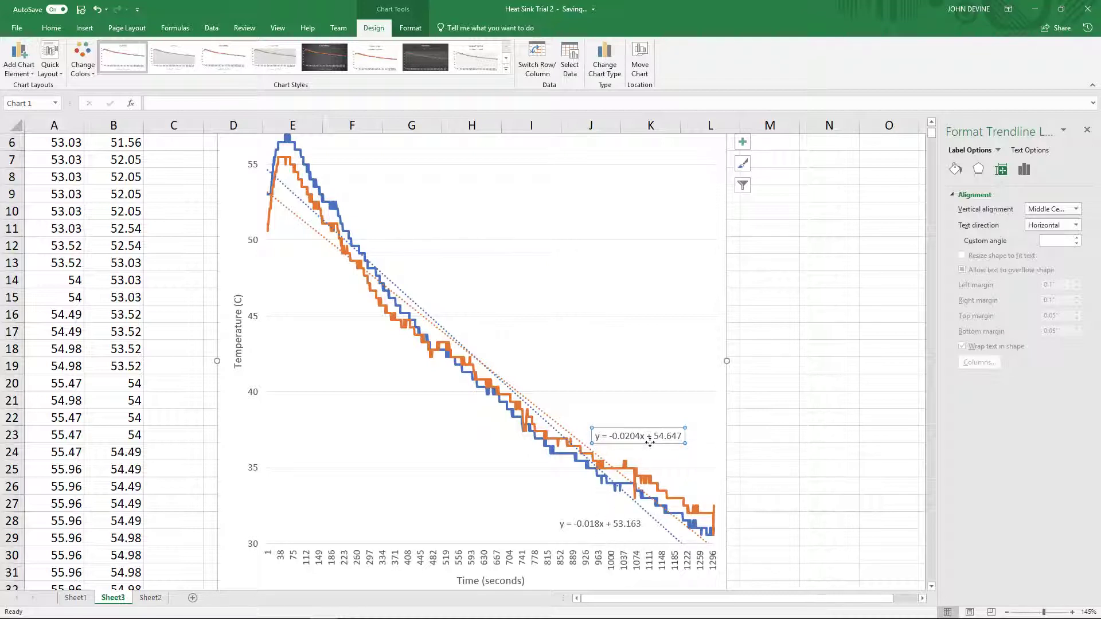
left_click_drag(611, 427, 523, 500)
Place the Without Heatsink equation label above the orange curve and shift the With Heatsink label closer beneath the blue curve.
left_click(625, 519)
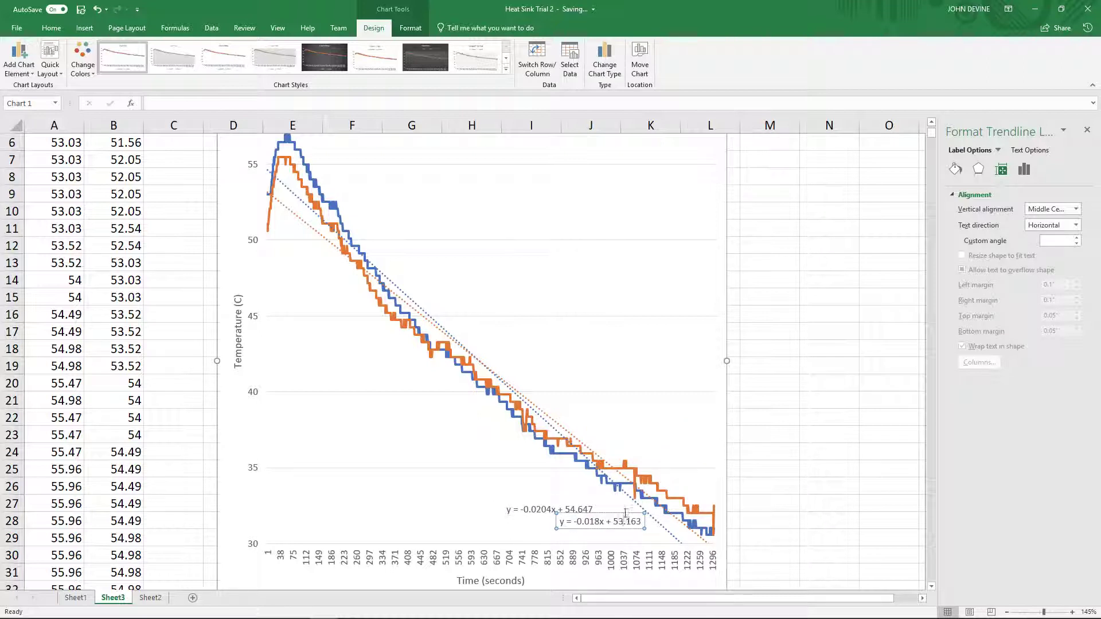
left_click(626, 519)
left_click_drag(625, 512, 649, 430)
left_click(634, 430)
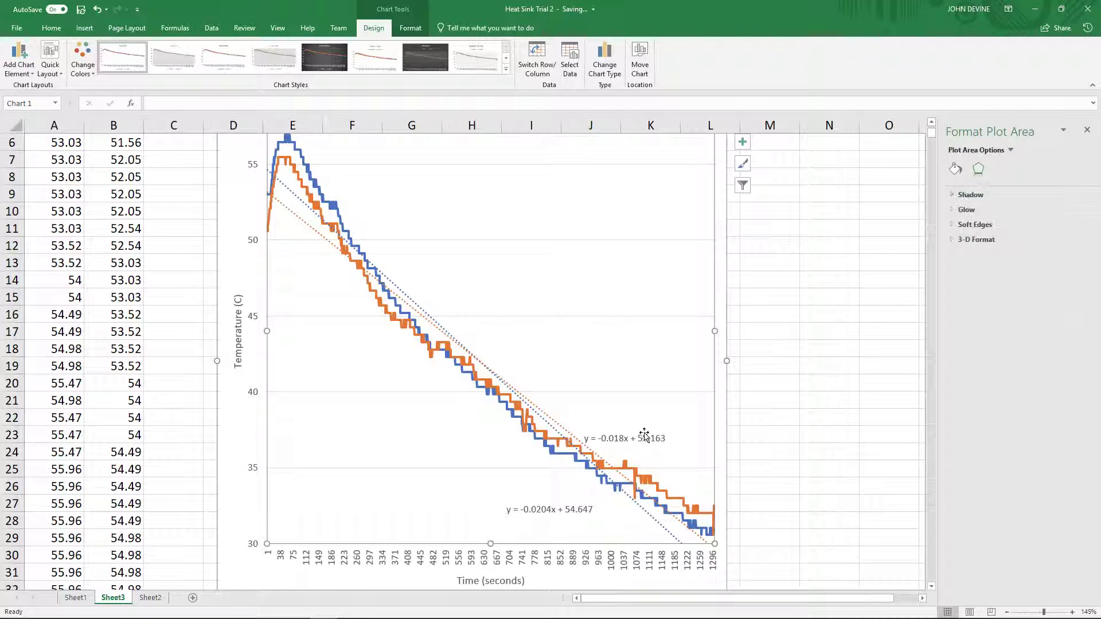
left_click(647, 431)
left_click_drag(654, 430, 665, 427)
left_click(592, 501)
left_click_drag(593, 499, 640, 510)
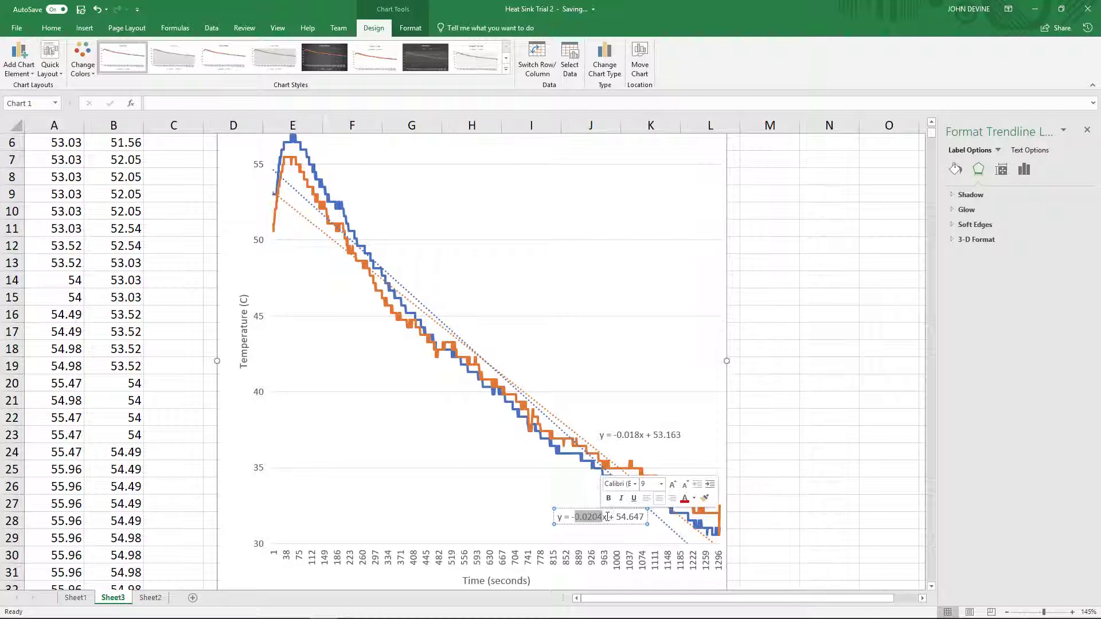
Compare the slopes in the two trendline equations, highlighting the x term of the With Heatsink equation.
left_click(625, 437)
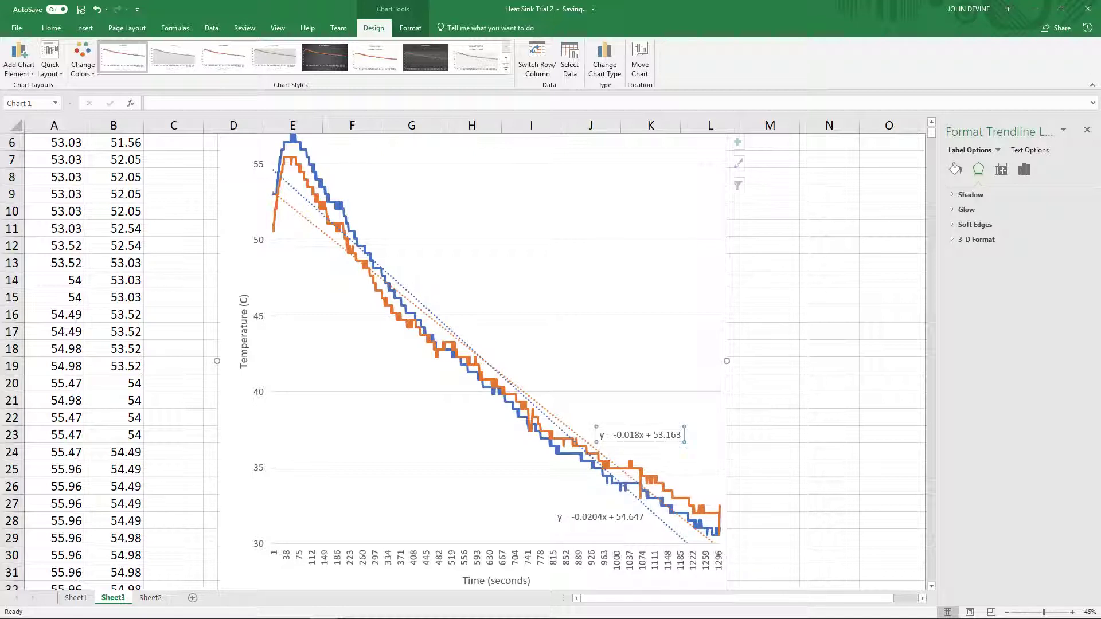
left_click(581, 512)
left_click(626, 440)
left_click(597, 518)
left_click(573, 518)
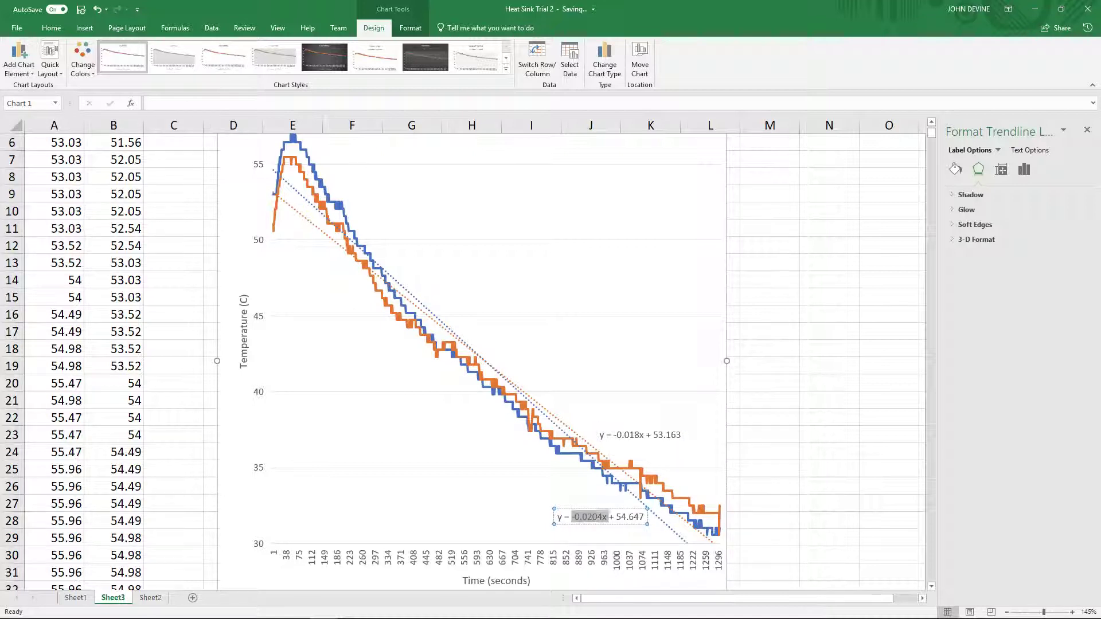